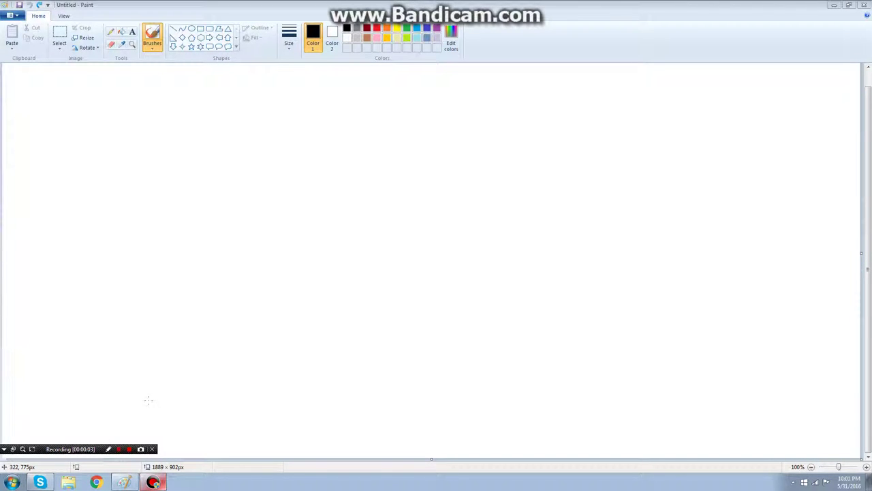
Choose a freehand brush style from the Brushes gallery.
click(152, 47)
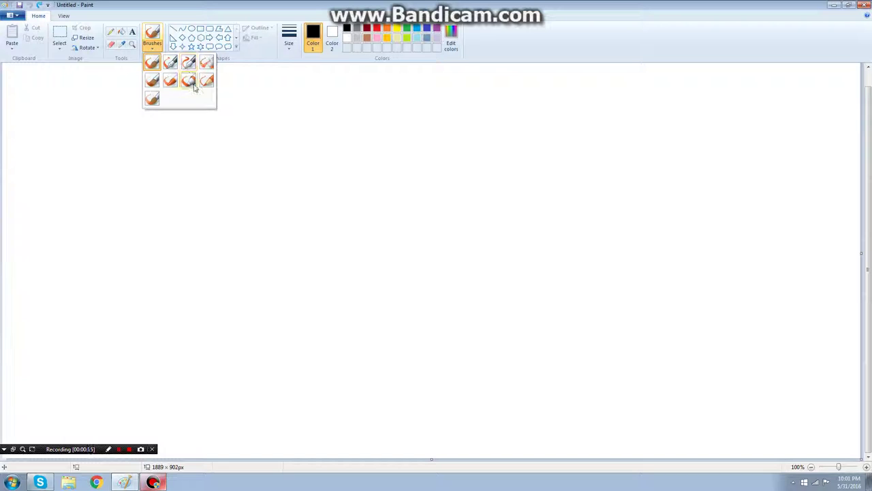
click(153, 82)
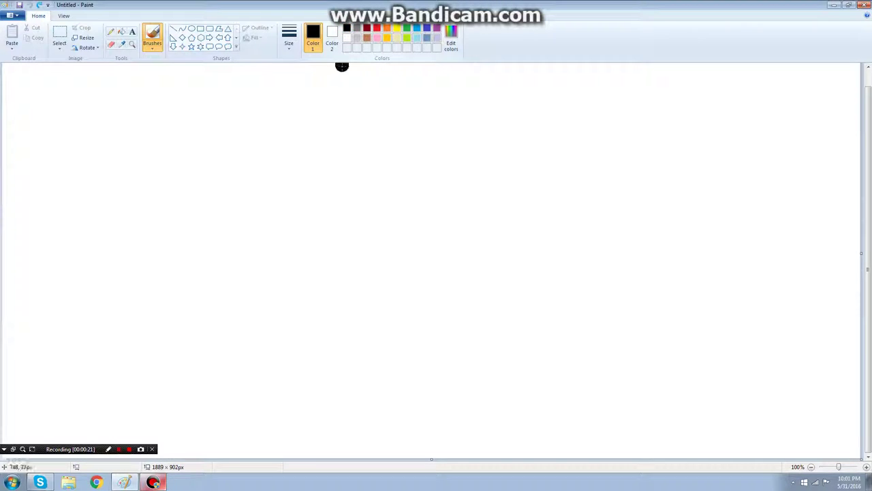
Draw the thick black outline of the hat crown and wide brim.
mouse_move(730, 382)
mouse_down()
mouse_move(447, 154)
mouse_move(402, 193)
mouse_up()
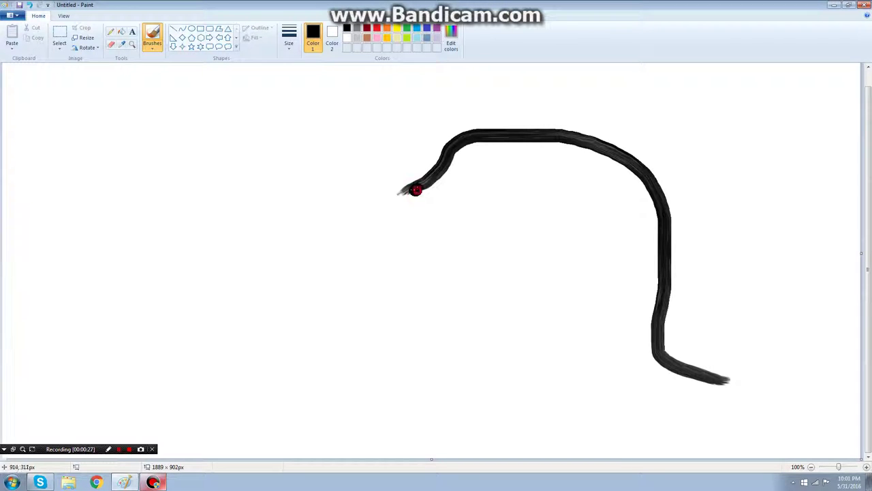
mouse_move(406, 192)
mouse_down()
mouse_move(425, 224)
mouse_move(653, 248)
mouse_up()
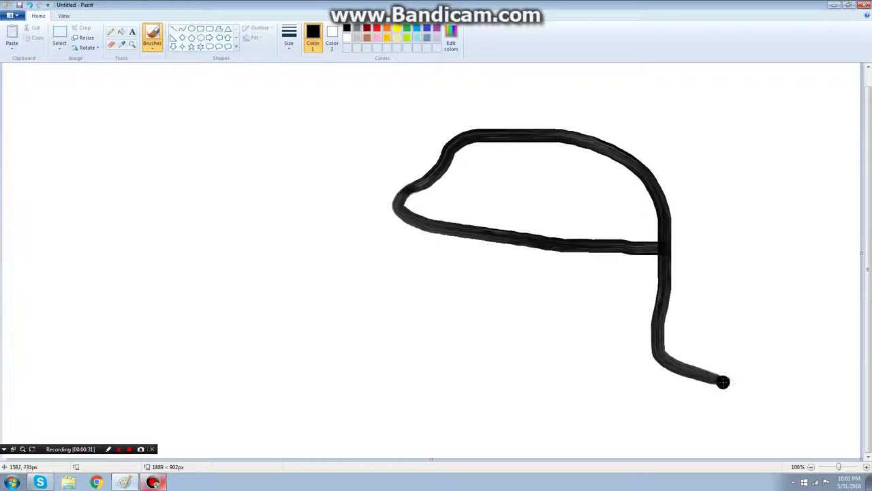
drag(724, 380, 682, 392)
mouse_move(681, 392)
mouse_down()
mouse_move(450, 382)
mouse_move(341, 344)
mouse_move(266, 242)
mouse_move(262, 218)
mouse_move(402, 213)
mouse_up()
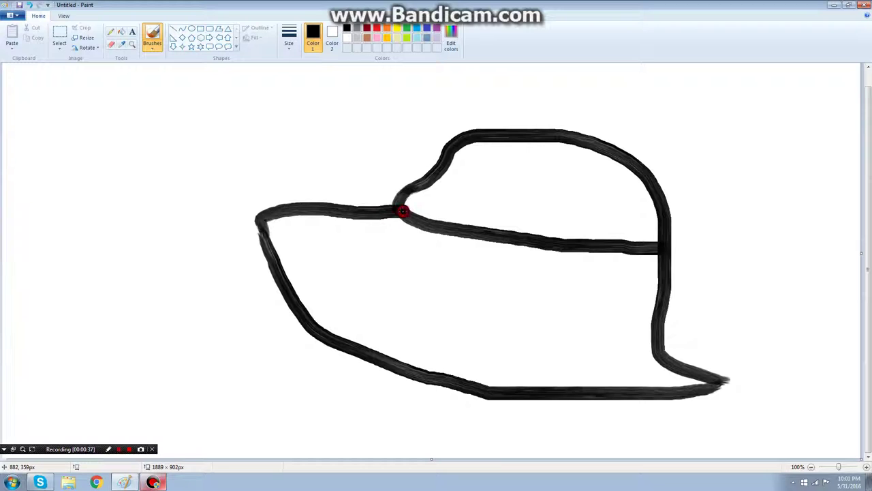
Draw the face outline's left side, bottom edge and right side below the brim.
drag(314, 329, 273, 354)
mouse_move(273, 355)
mouse_down()
mouse_move(244, 403)
mouse_move(263, 456)
mouse_up()
drag(402, 456, 624, 450)
drag(644, 390, 608, 453)
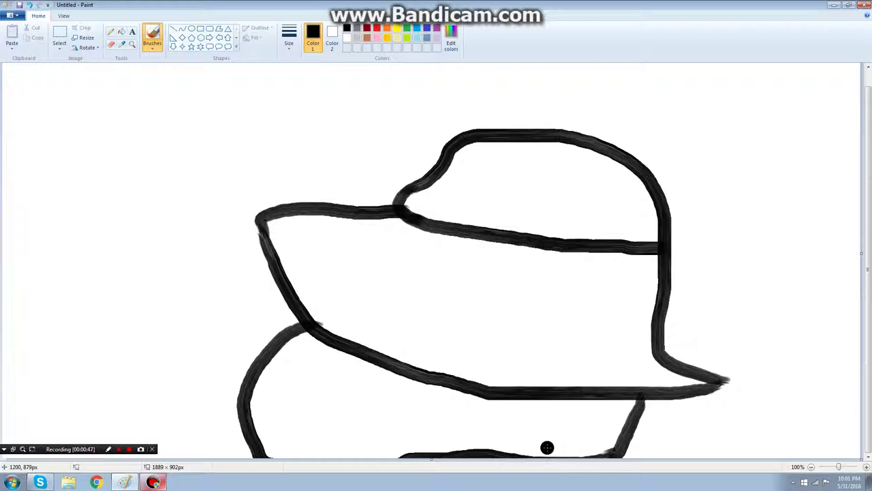
click(122, 33)
click(406, 30)
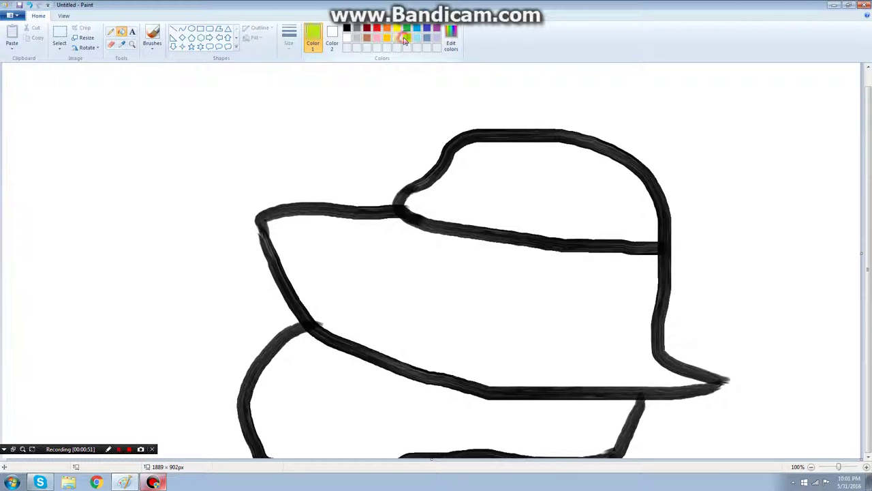
click(326, 381)
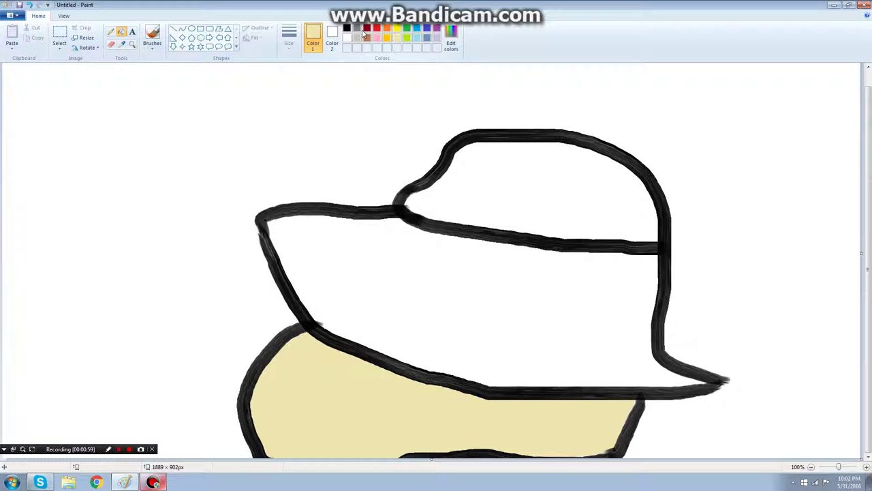
key(ctrl+z)
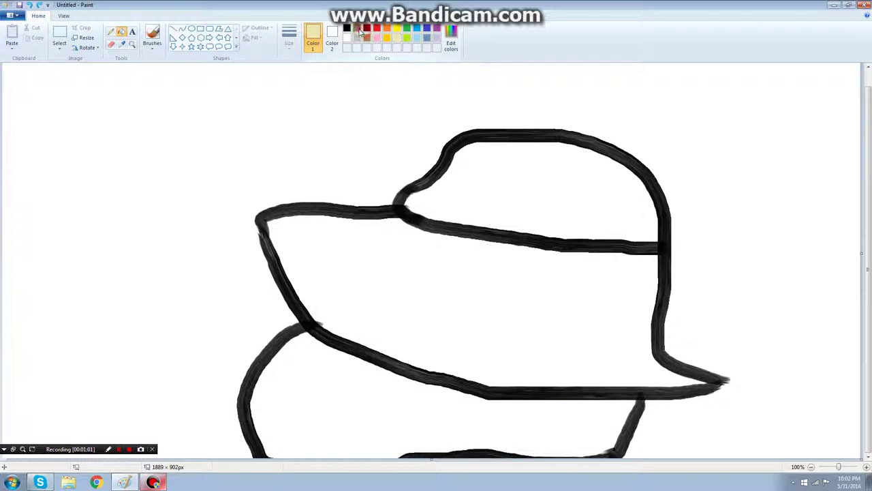
click(357, 39)
click(152, 34)
mouse_move(341, 403)
mouse_down()
mouse_move(349, 411)
mouse_move(334, 407)
mouse_up()
click(366, 31)
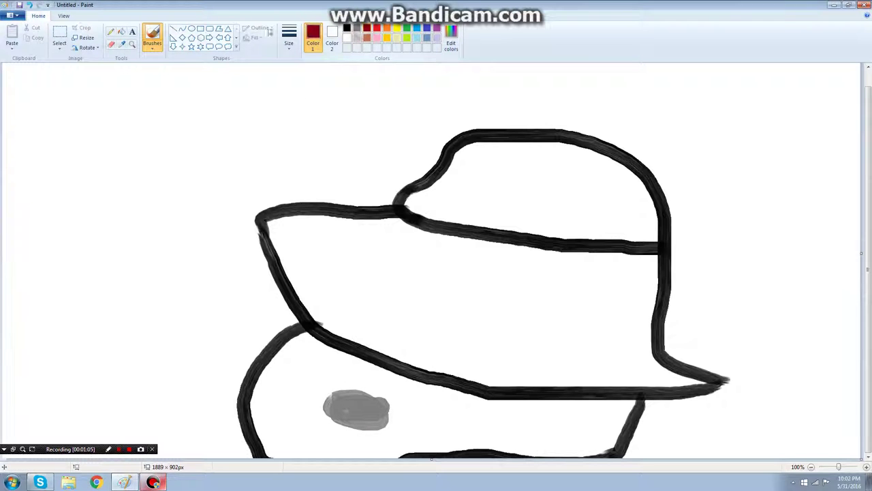
click(121, 32)
click(319, 396)
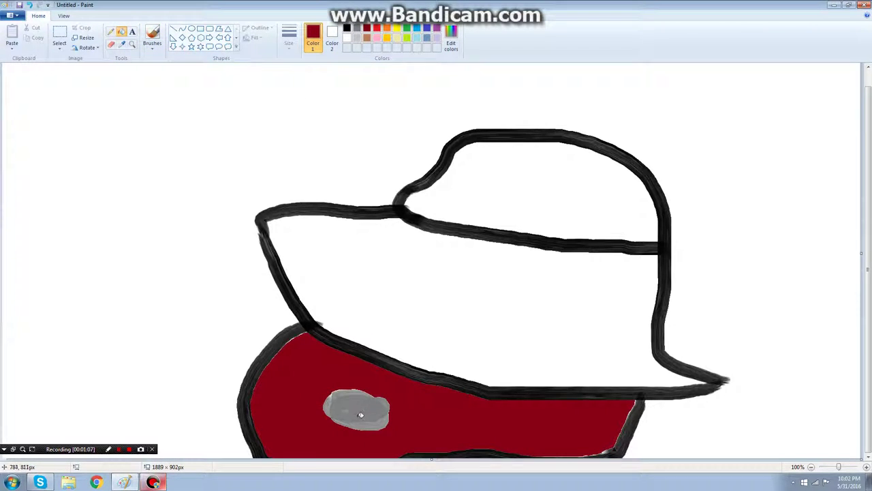
key(ctrl+z)
key(ctrl+z)
click(287, 432)
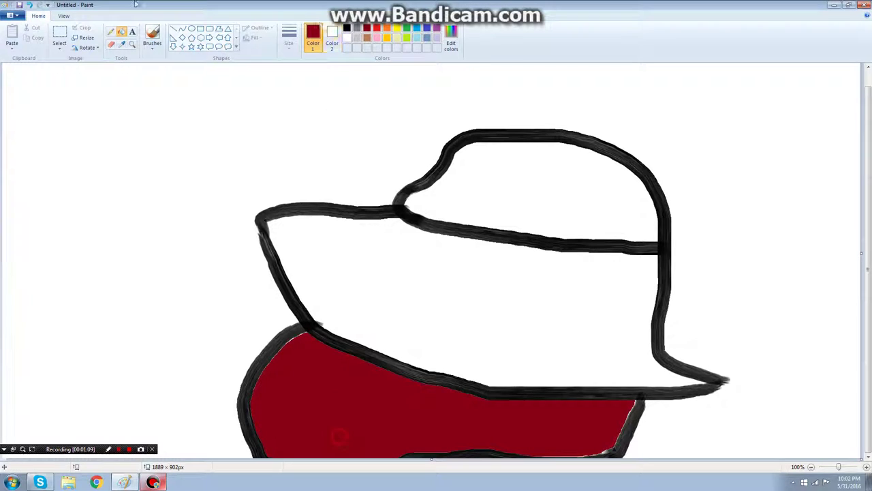
click(152, 34)
click(370, 44)
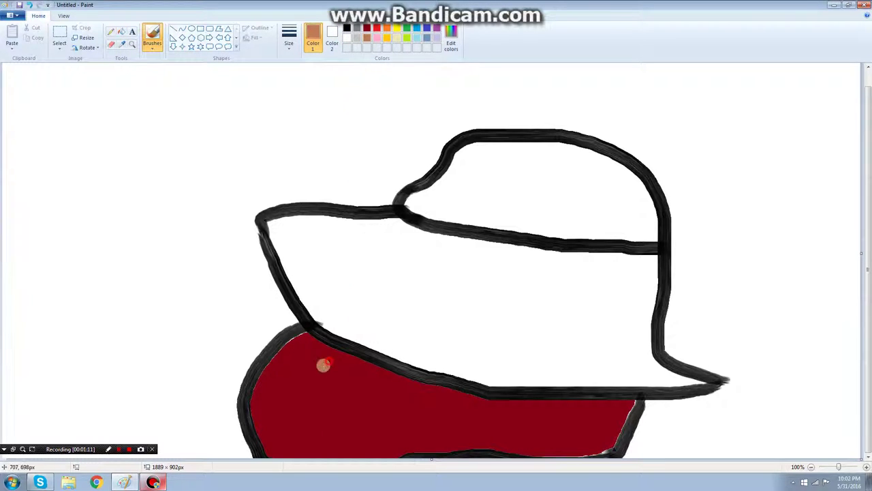
drag(319, 366, 362, 392)
key(ctrl+z)
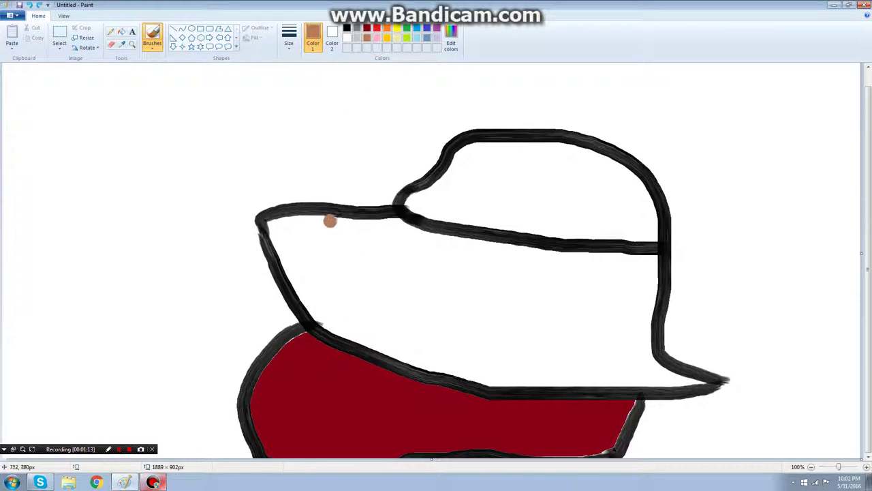
key(ctrl+z)
click(397, 33)
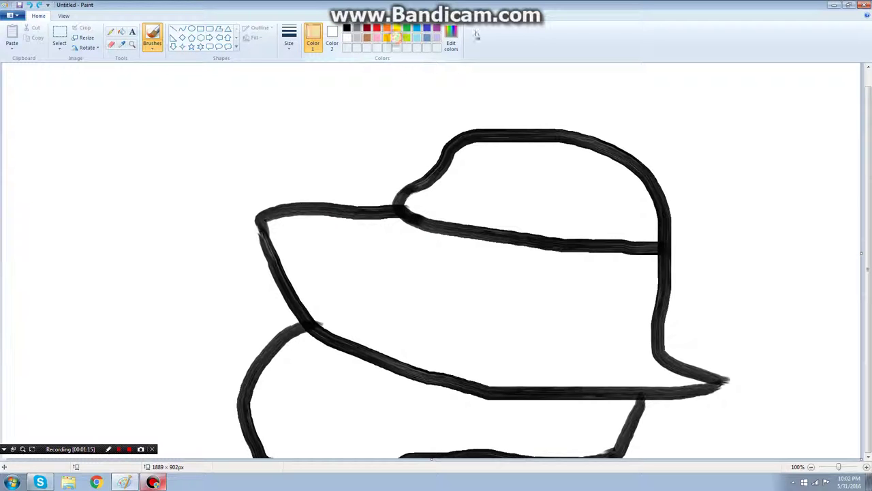
Create a paler custom skin colour in Edit colors and fill the face with it.
click(451, 37)
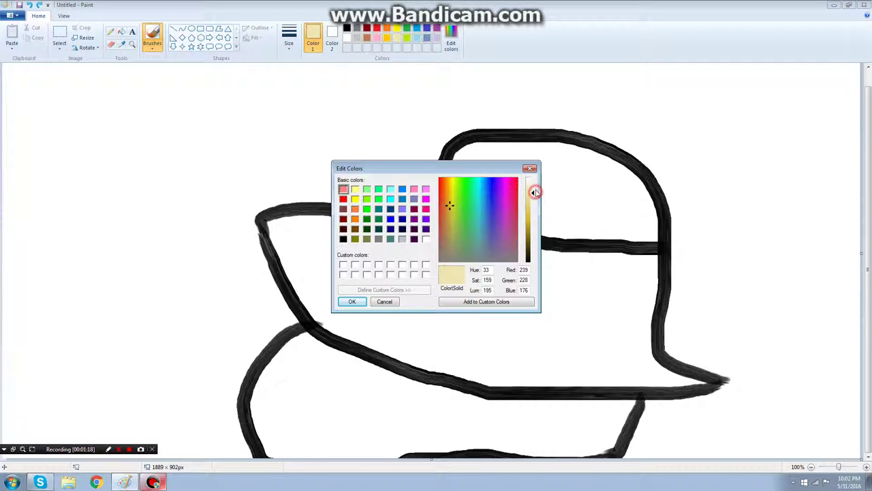
drag(534, 196, 532, 190)
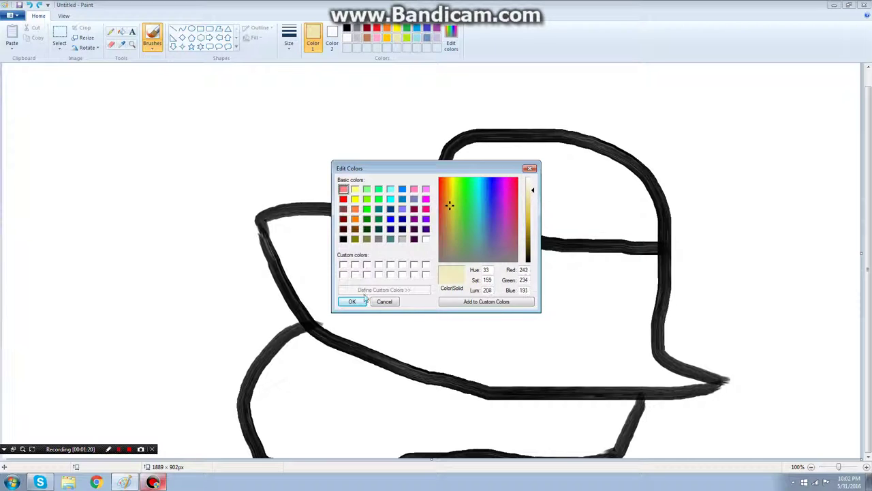
click(352, 302)
click(124, 32)
click(367, 402)
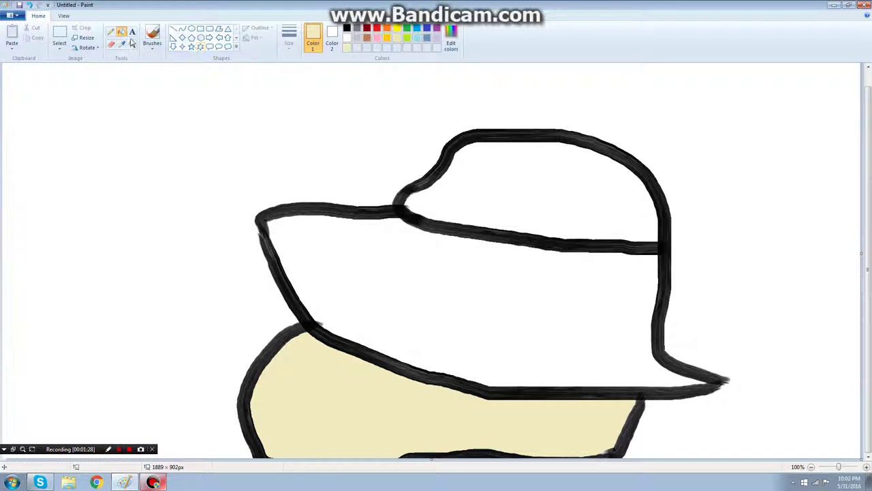
Fill the hat brim and crown with black, then switch the colour to brown.
click(348, 30)
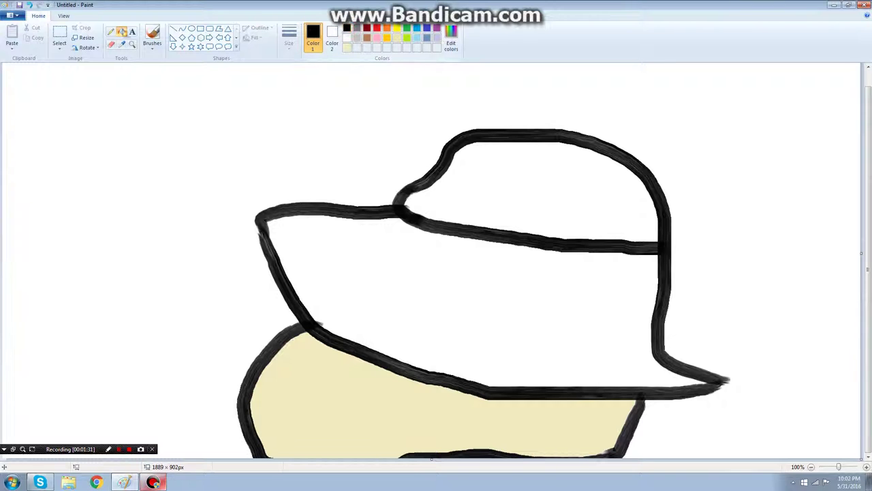
click(382, 255)
click(455, 188)
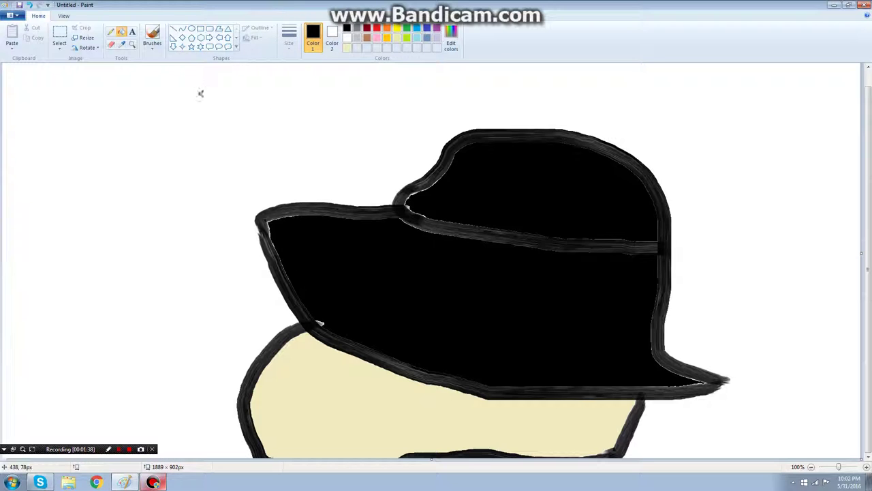
click(368, 37)
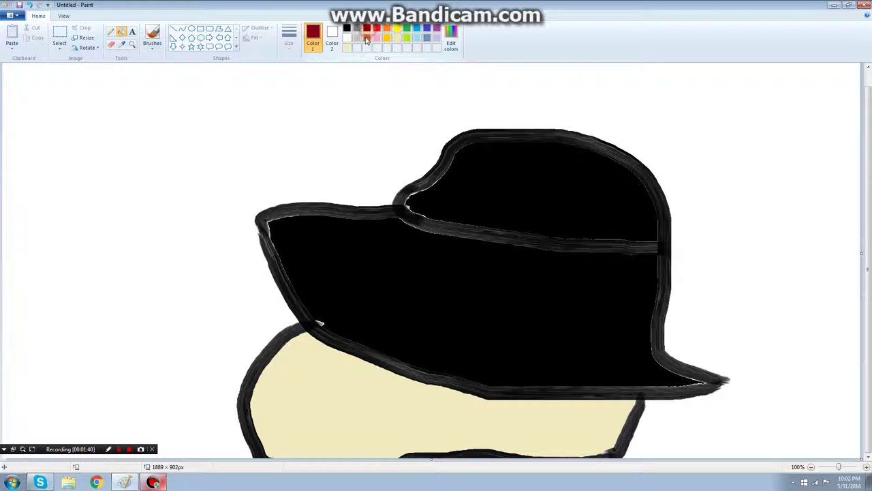